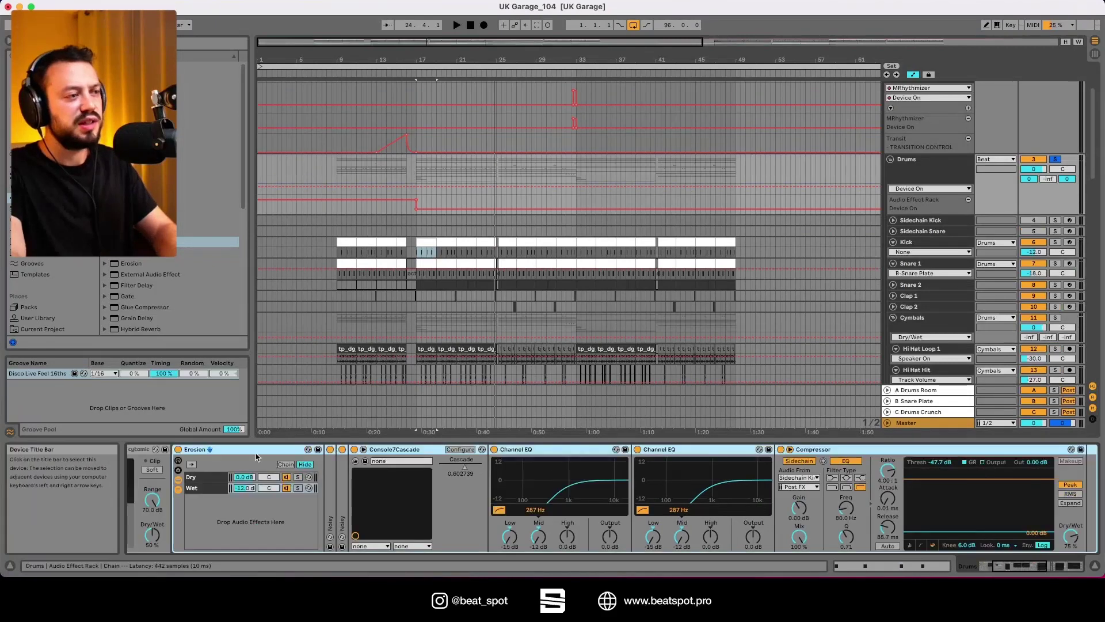
Step: Solo the Wet chain of the Erosion rack on the Drums track and unfold its two Noisy devices
click(202, 478)
click(201, 488)
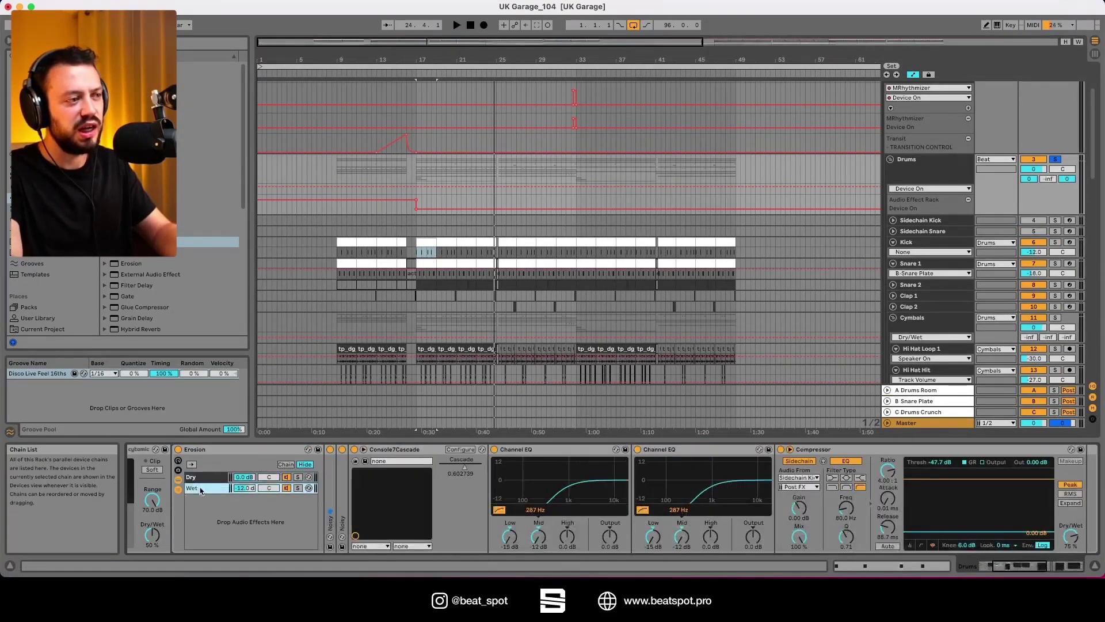
click(298, 487)
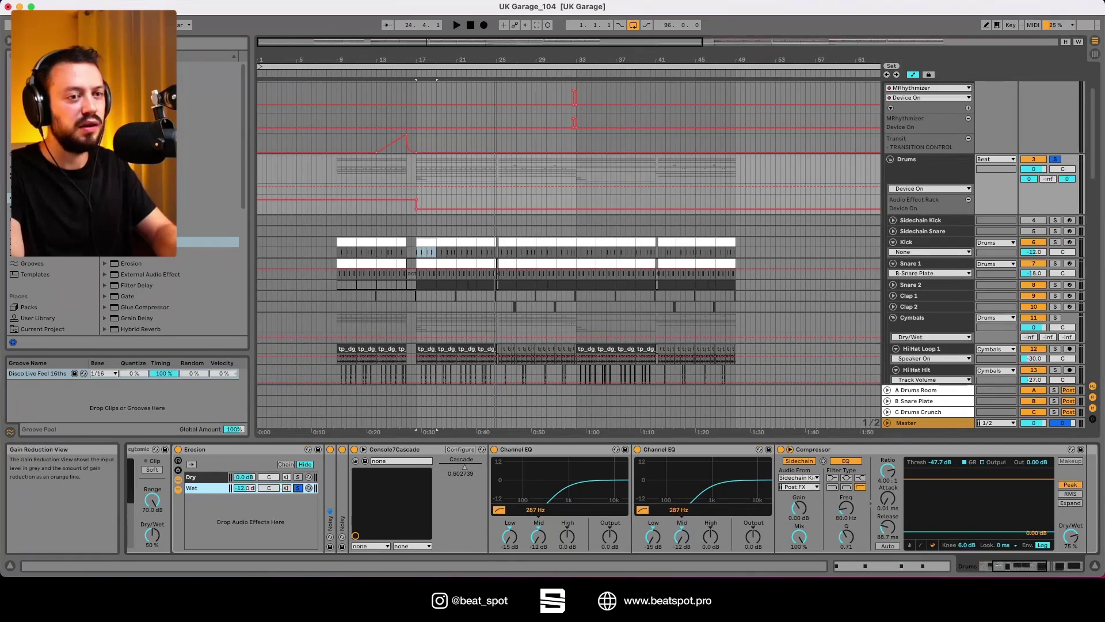
scroll(532, 448, right, 10)
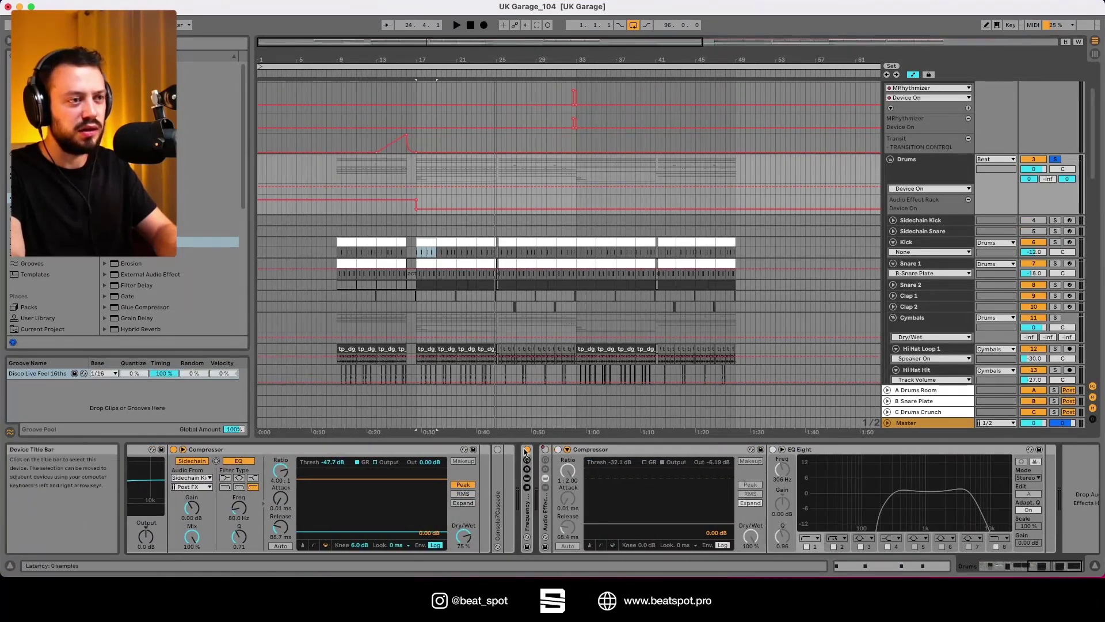
scroll(547, 467, left, 10)
double_click(563, 476)
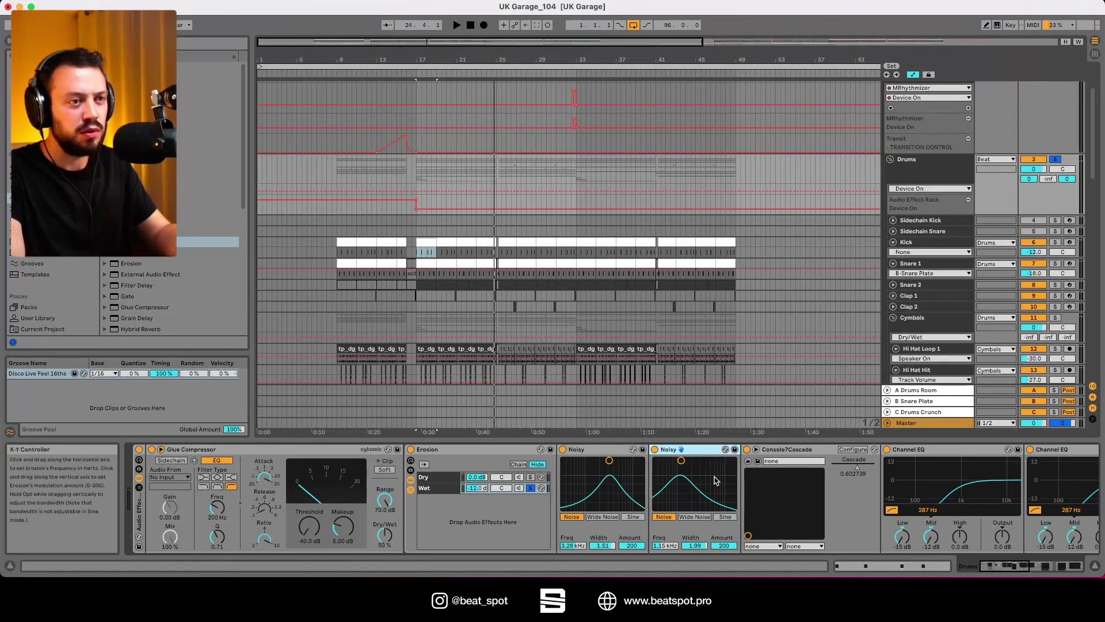
Step: Collapse the Console7Cascade, both Channel EQs and the sidechain Compressor in the Wet chain
double_click(786, 449)
click(747, 449)
double_click(792, 453)
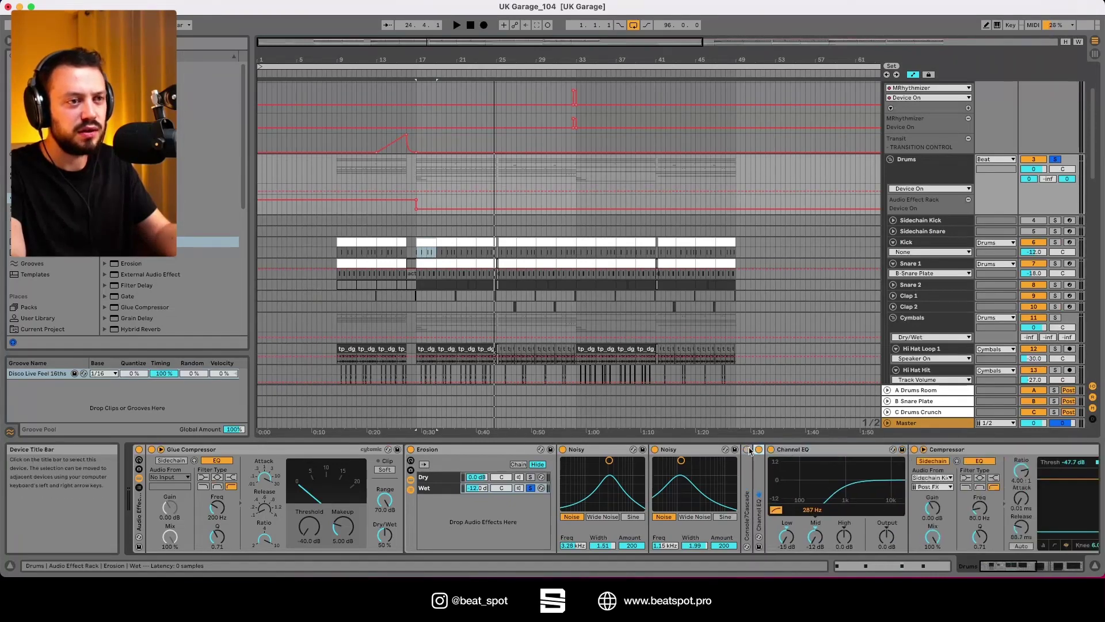
click(770, 450)
double_click(822, 451)
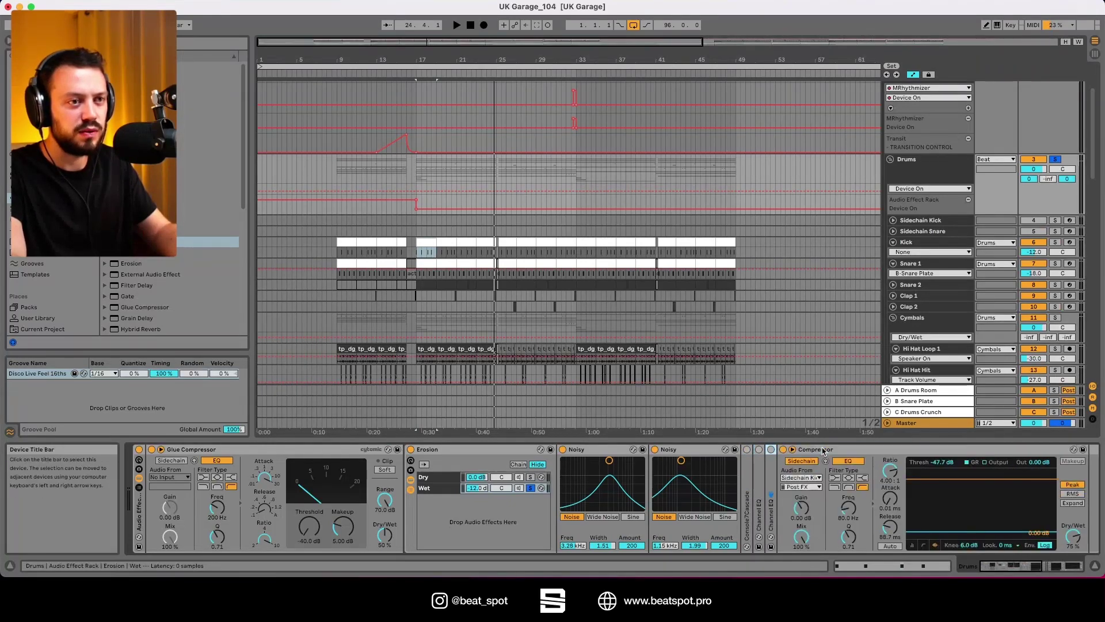
double_click(779, 453)
Step: Play the soloed Wet chain, comparing the sound with both Noisy devices bypassed and re-enabled
key(space)
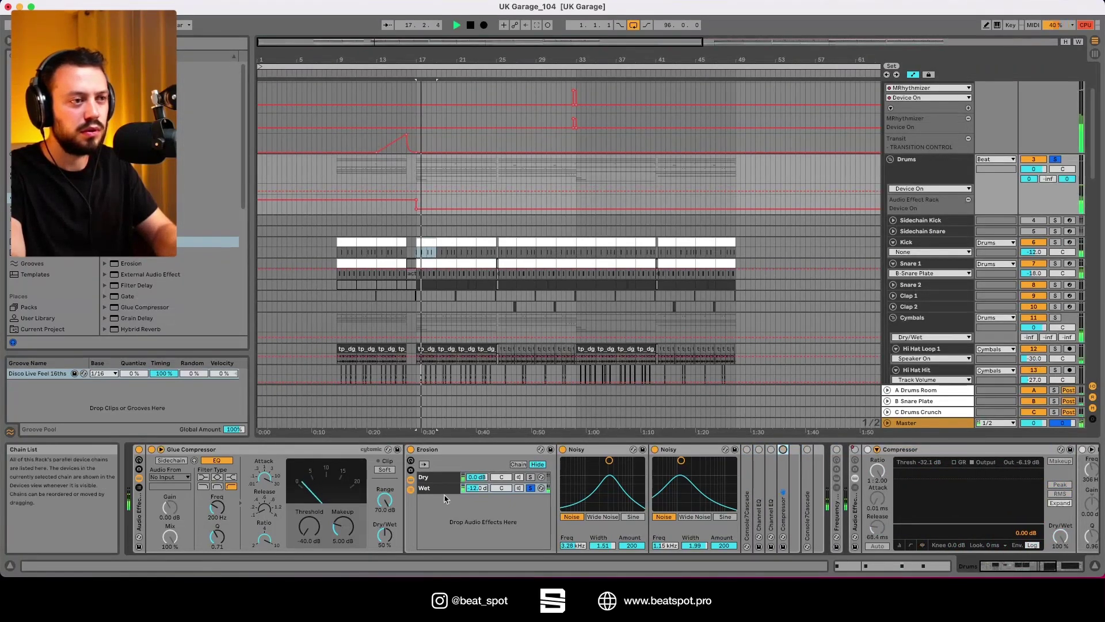
click(663, 450)
click(655, 450)
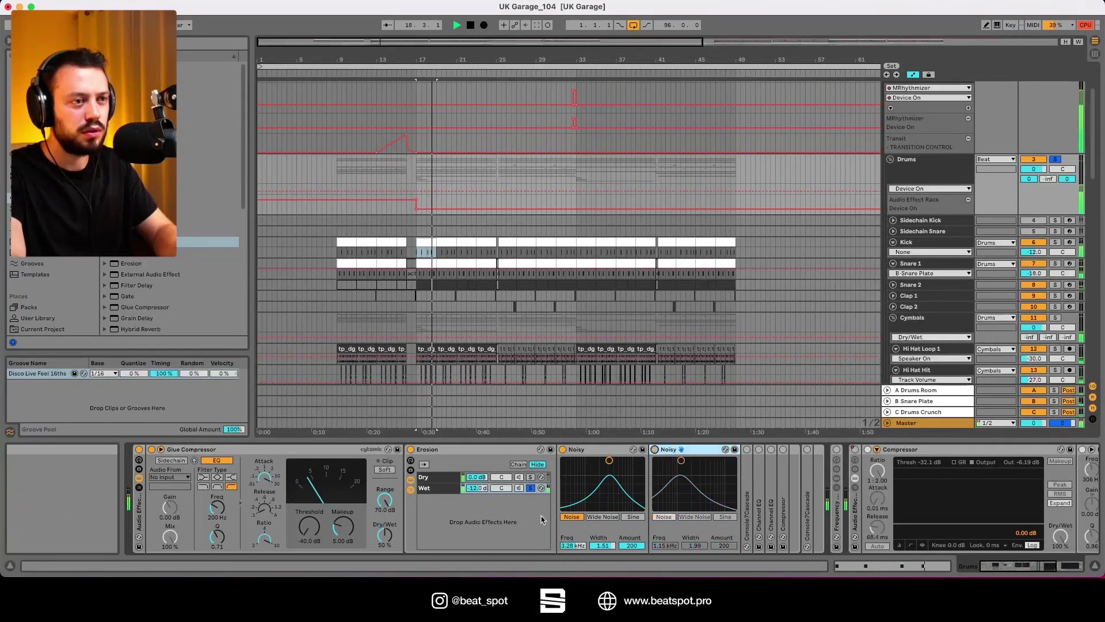
click(563, 450)
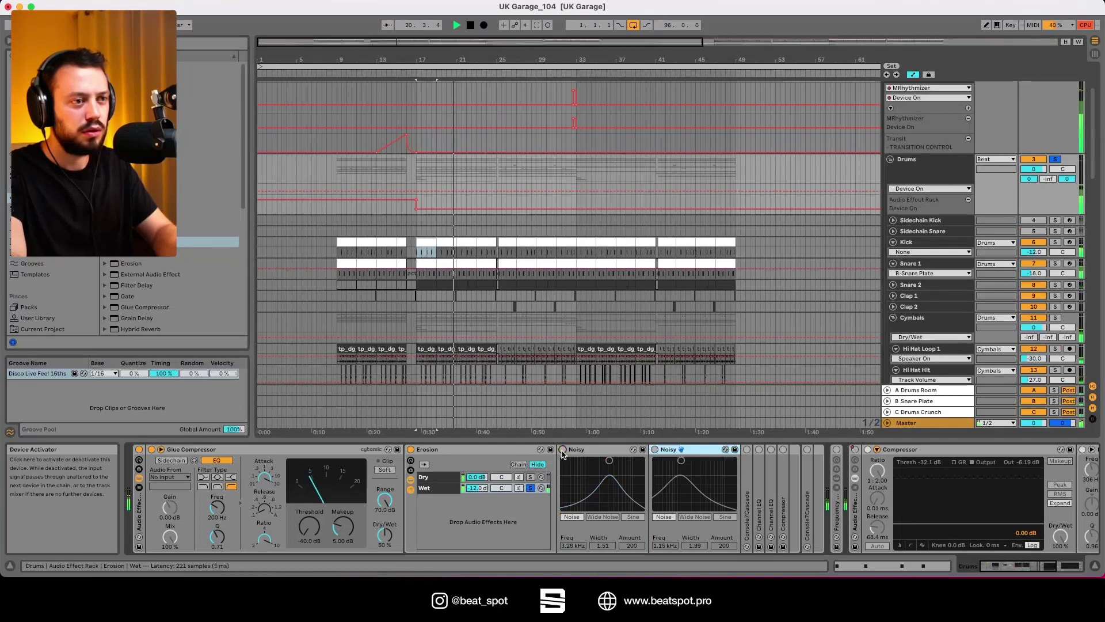
click(562, 450)
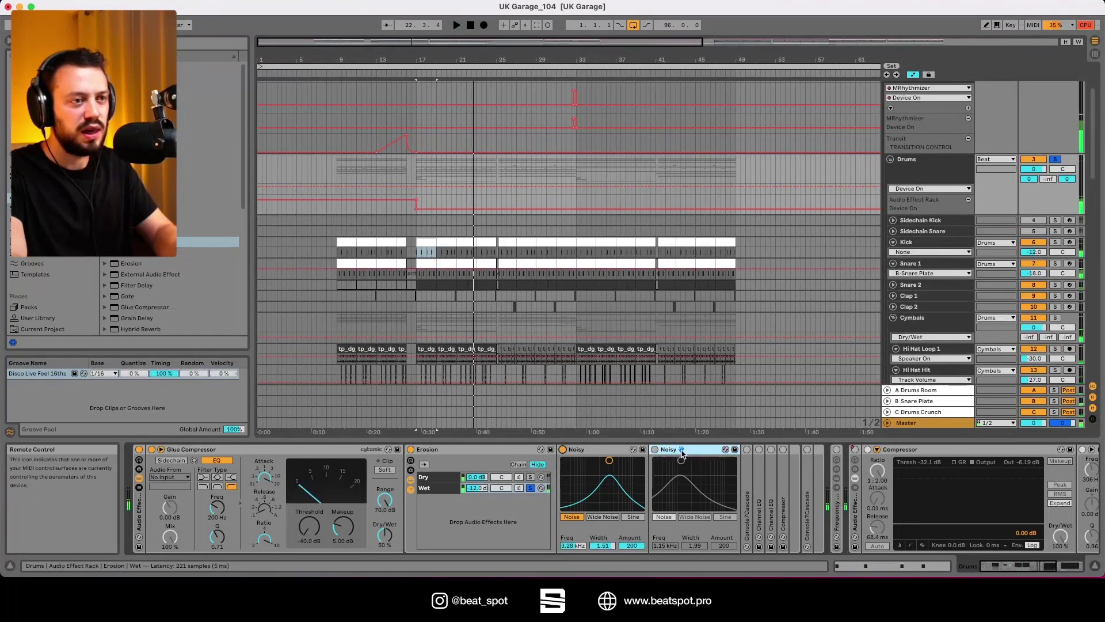
click(655, 450)
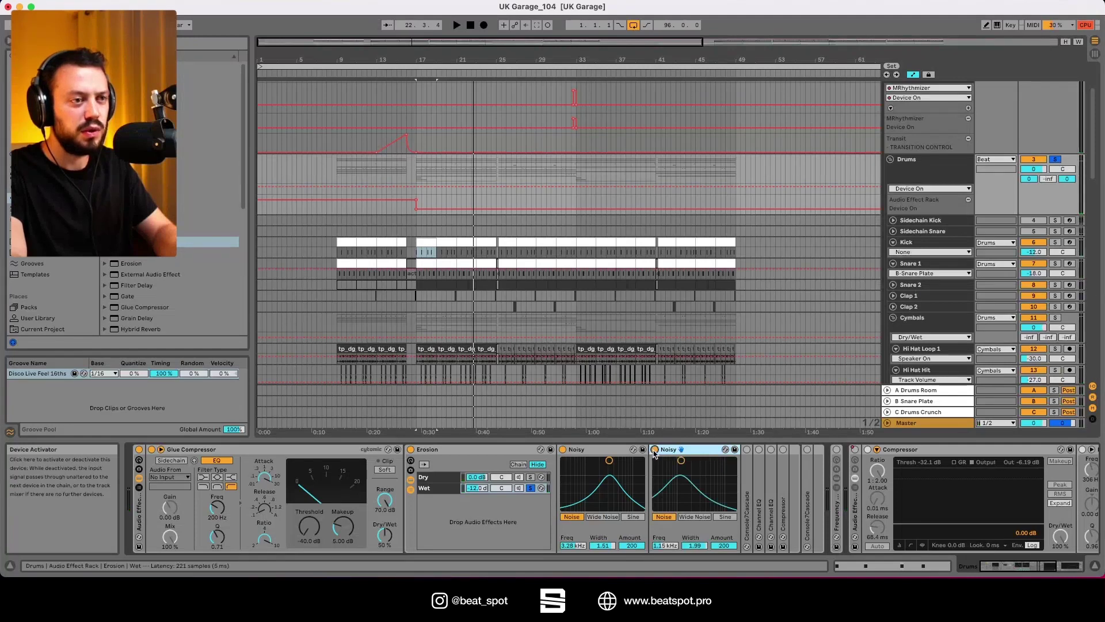
key(space)
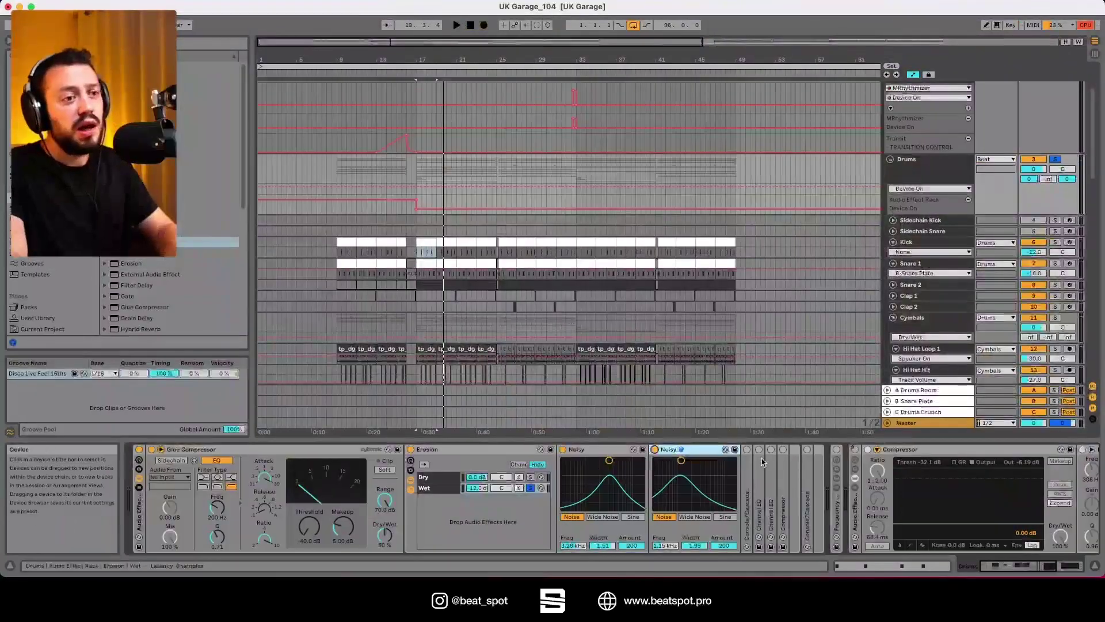
Step: Unfold the Console7Cascade after the Noisy devices, audition the drums with it, and collapse it again
double_click(747, 461)
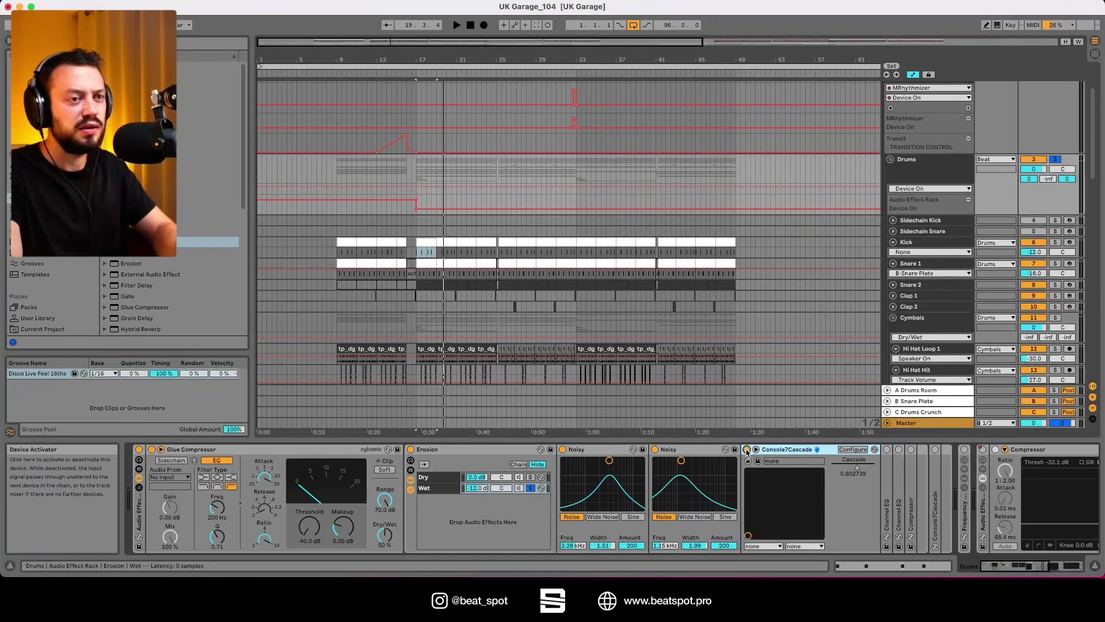
key(space)
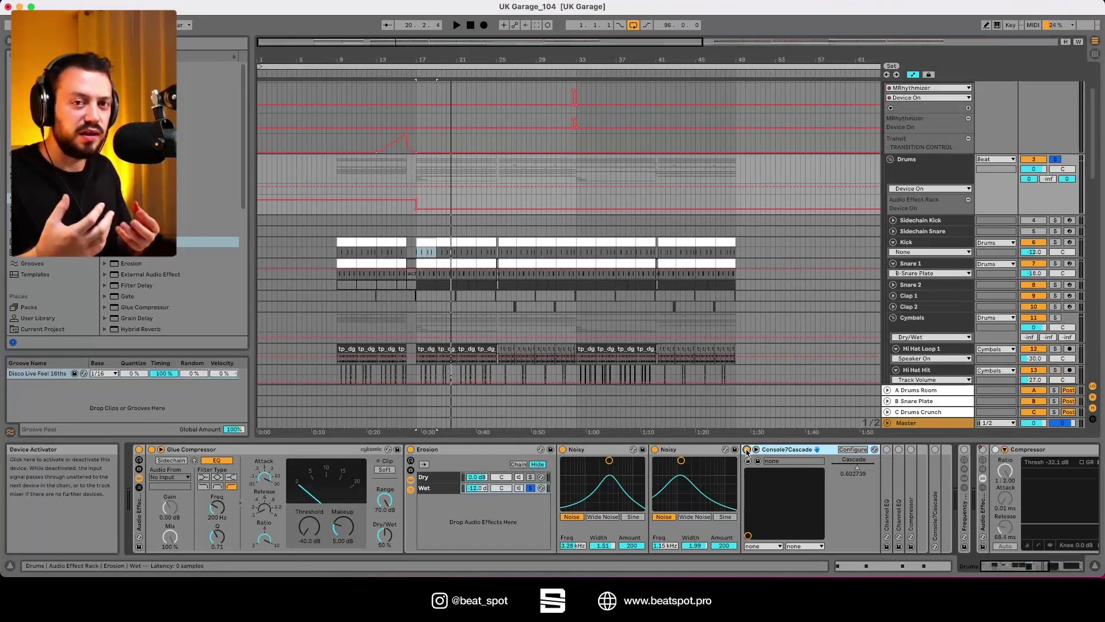
double_click(812, 449)
Step: Unfold the two Channel EQs in the Wet chain and switch both on, auditioning the drums through the first one
double_click(759, 489)
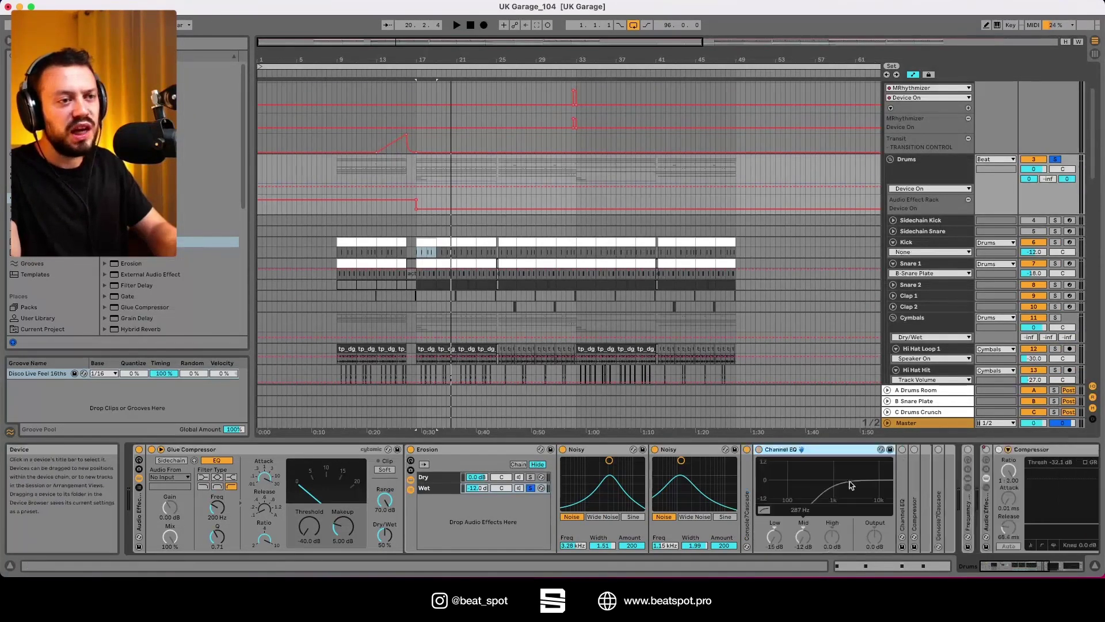
double_click(903, 487)
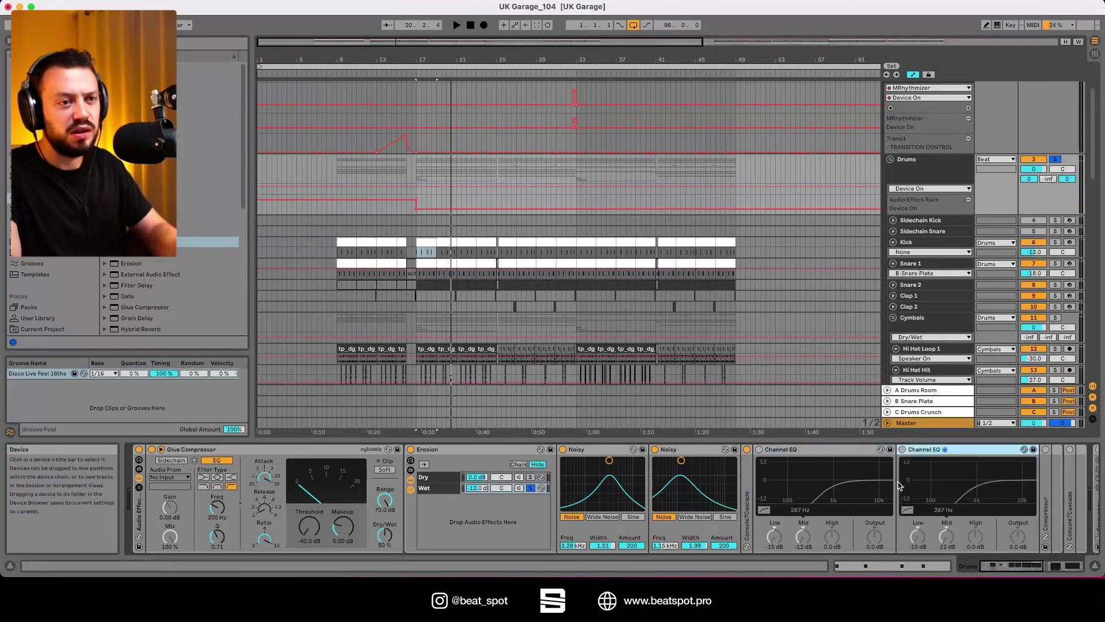
click(1016, 567)
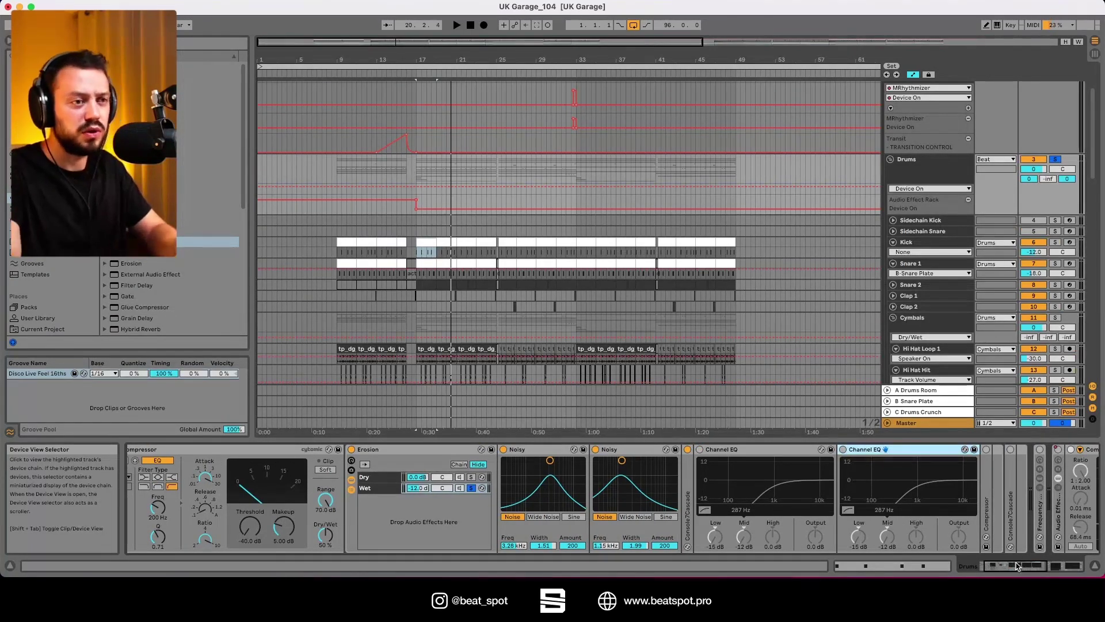
key(space)
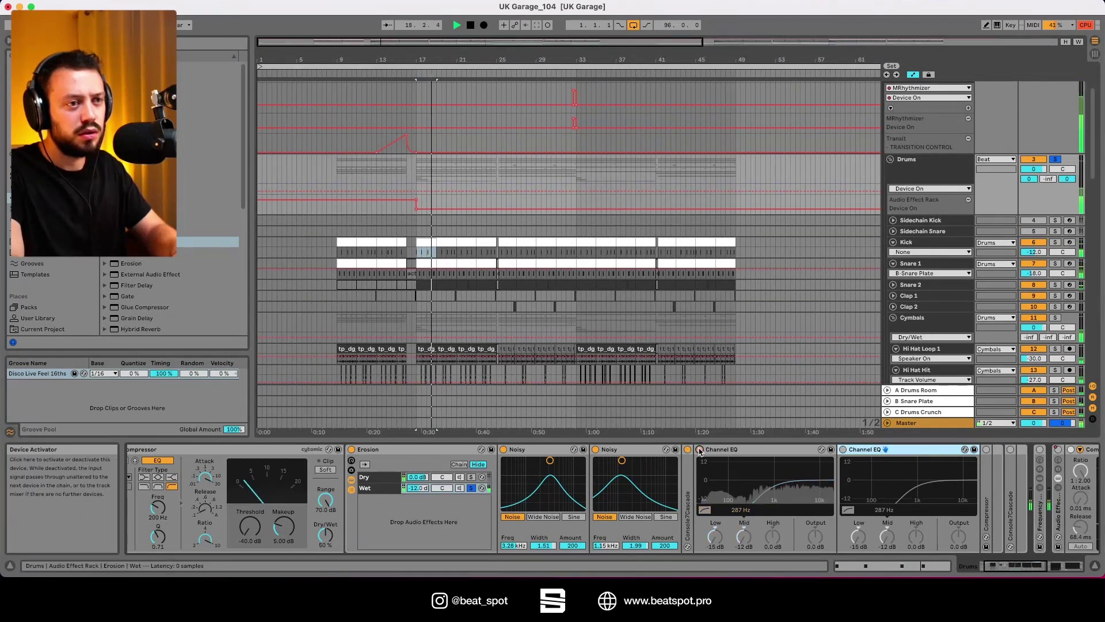
click(700, 450)
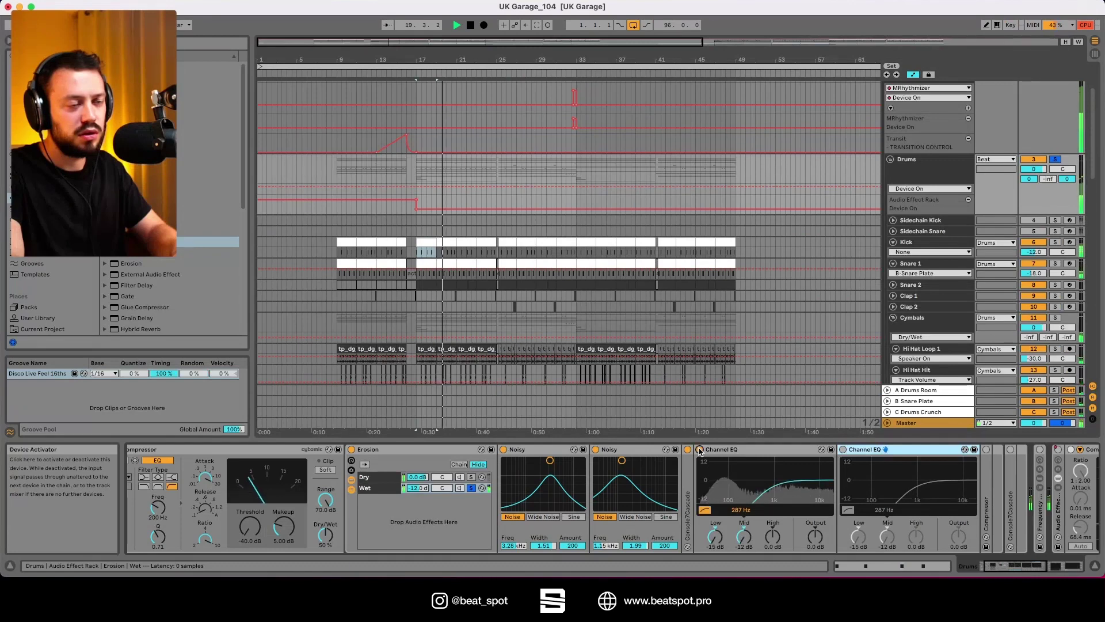
key(space)
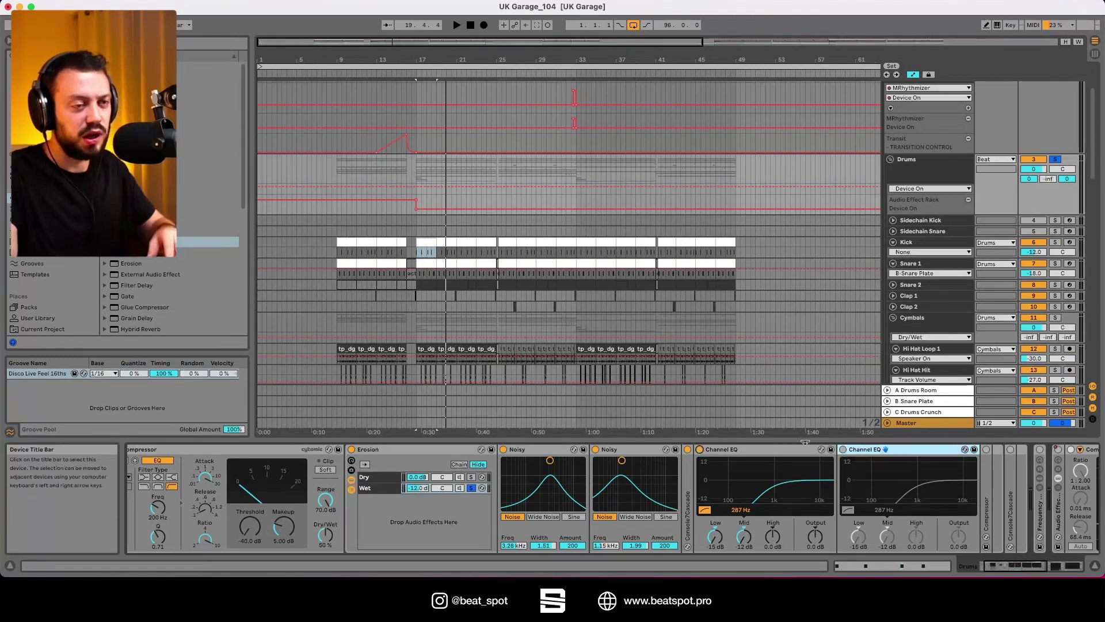
click(843, 449)
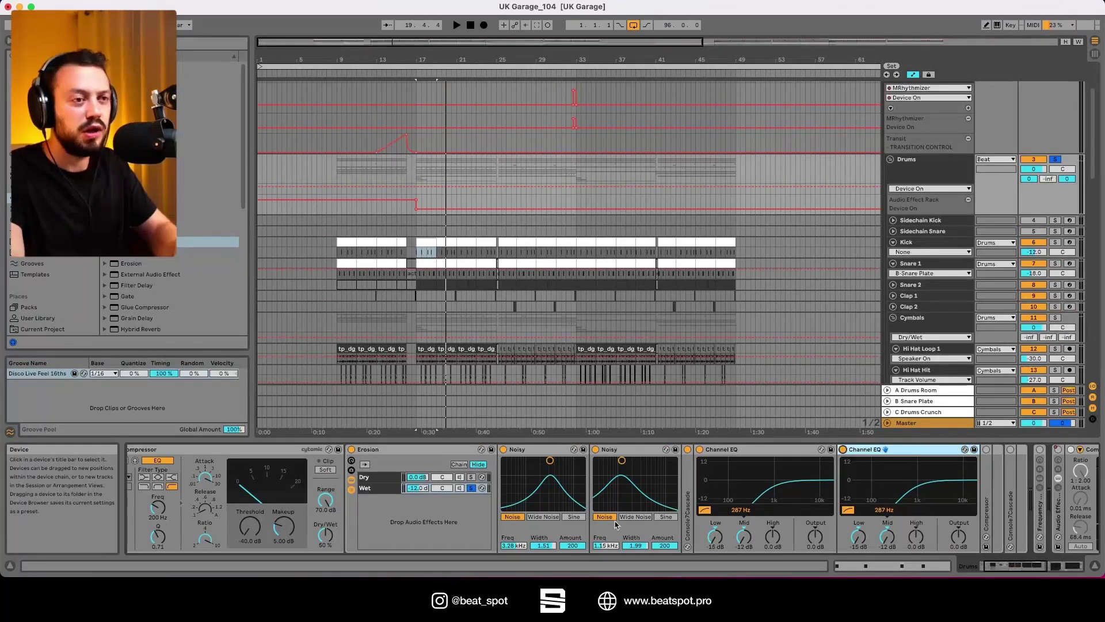
Step: Collapse both Channel EQs and unfold the sidechain Compressor in the Wet chain
double_click(755, 450)
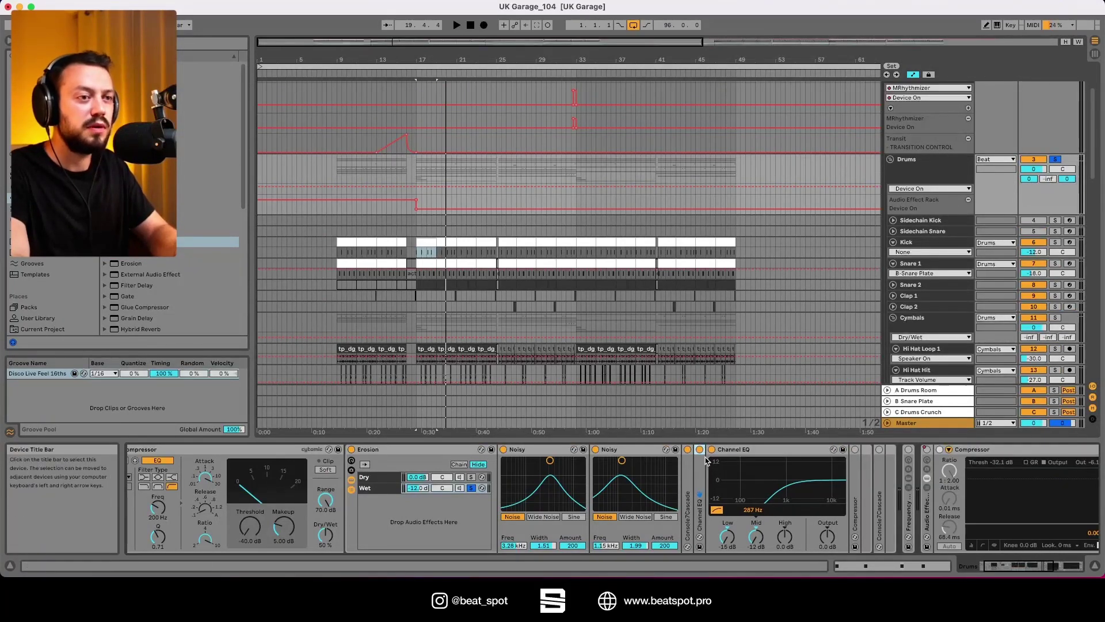
double_click(756, 451)
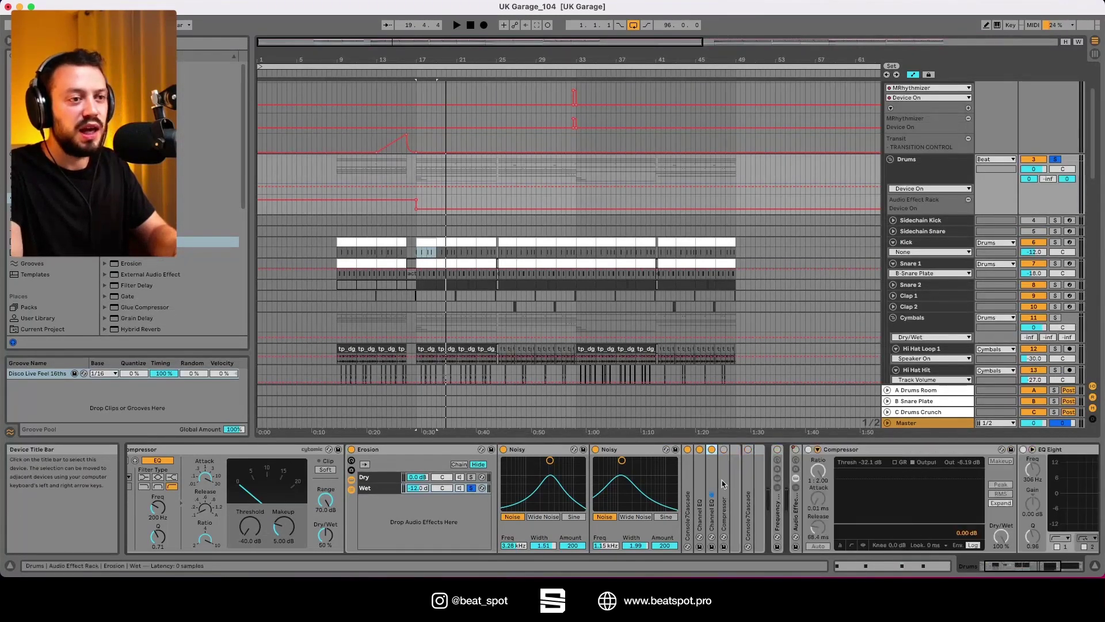
click(732, 449)
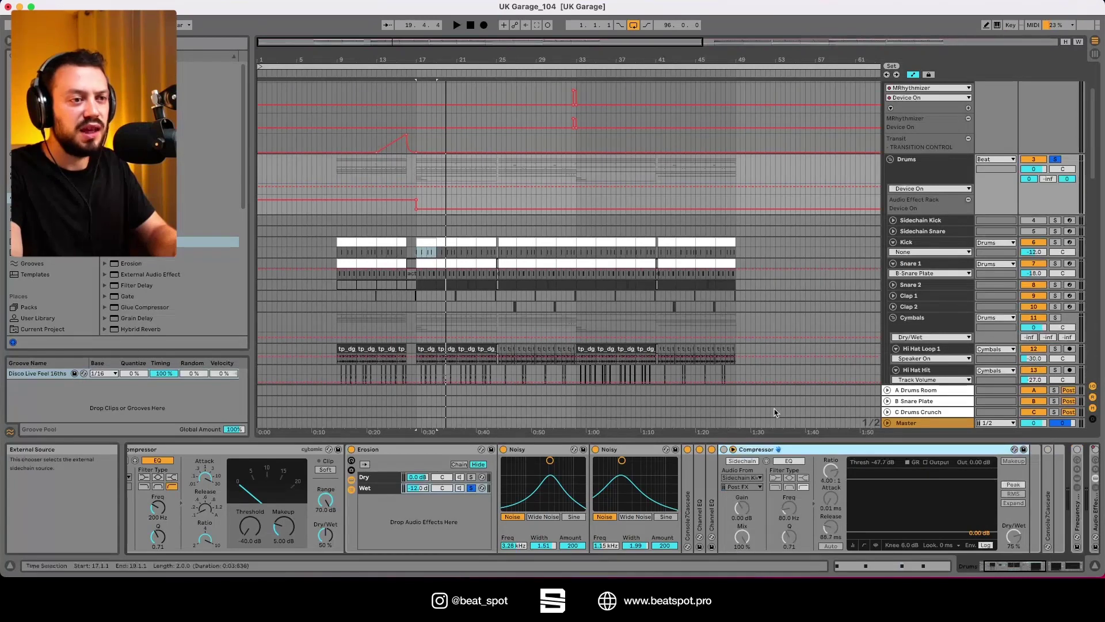
click(729, 449)
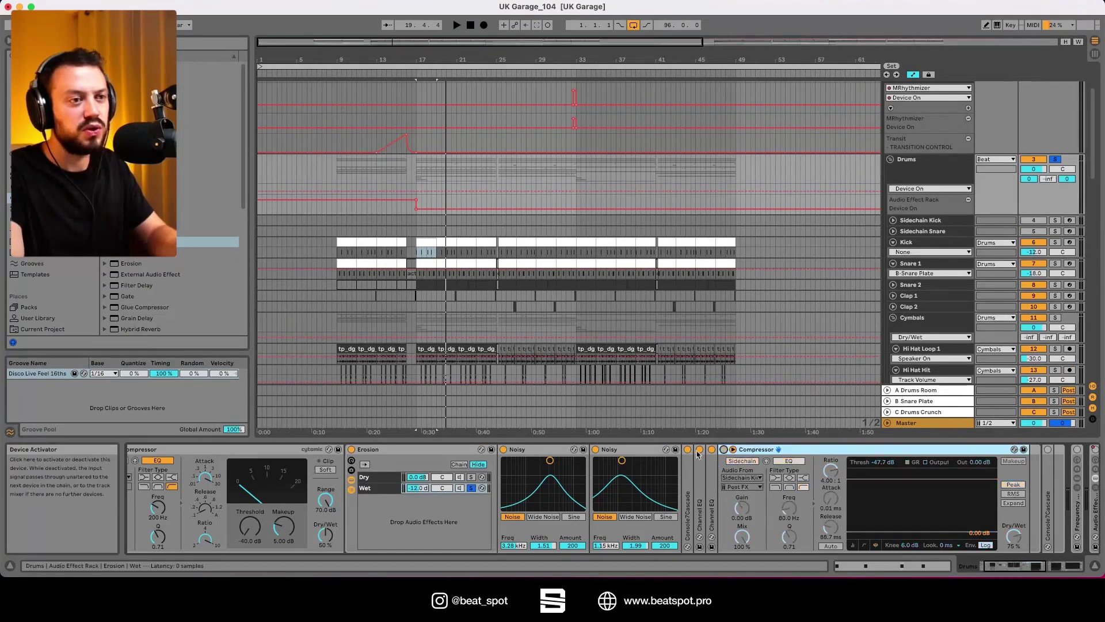
Step: Play the drums from bar 17 and switch on the Wet chain's sidechain Compressor
click(418, 230)
key(Up)
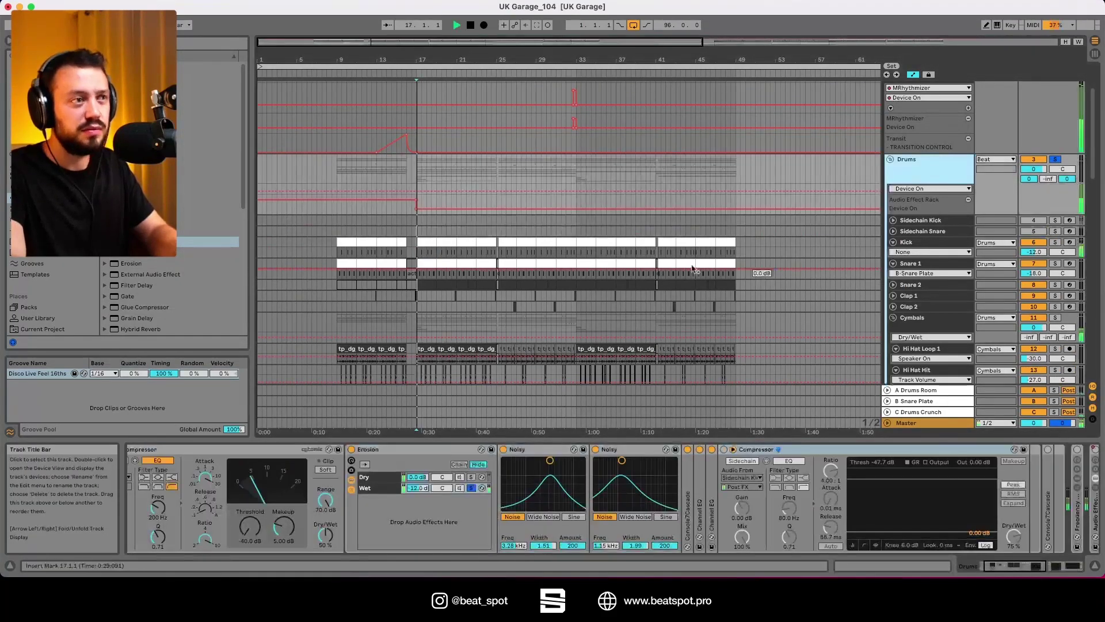
key(space)
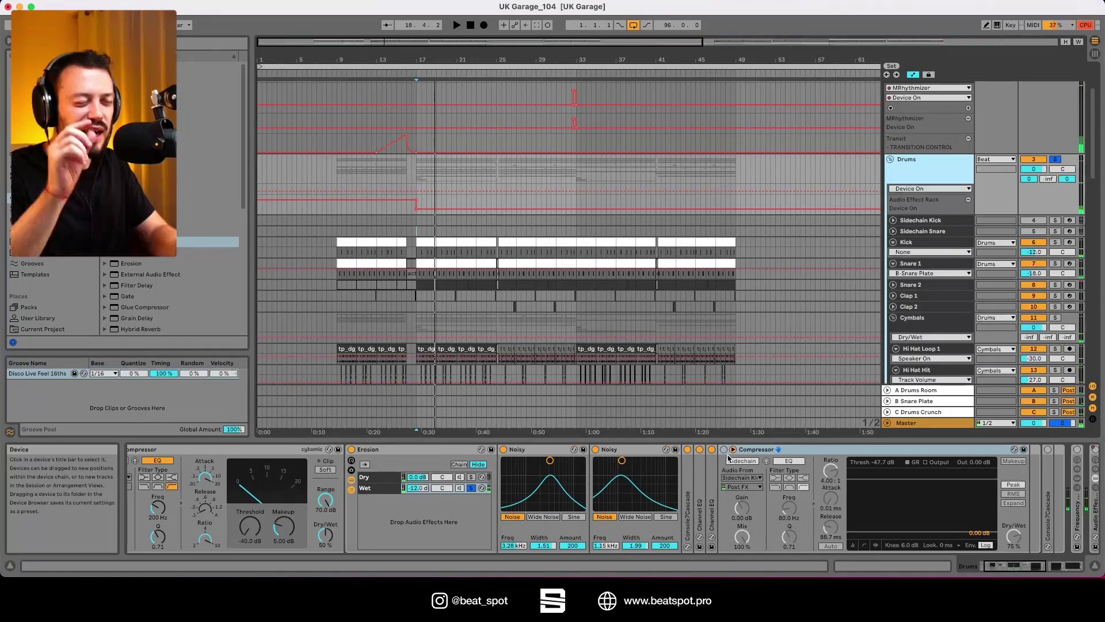
click(724, 449)
key(space)
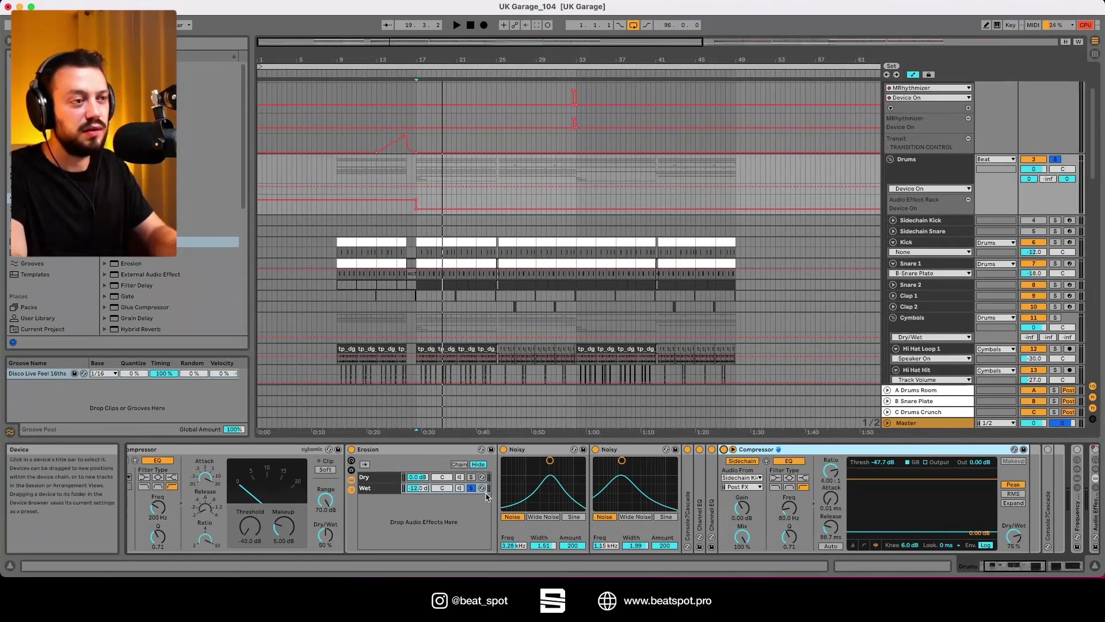
Step: Unsolo the Wet chain and, during playback, set the sidechain Compressor's Dry/Wet to 0 %, 75 % and finally 100 %
click(471, 489)
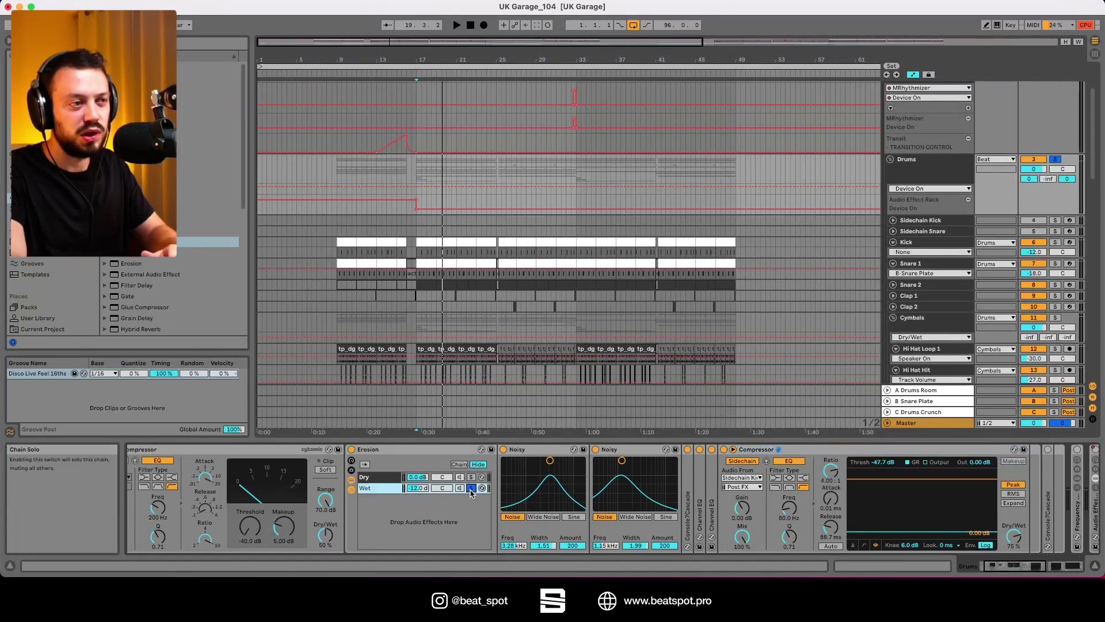
key(space)
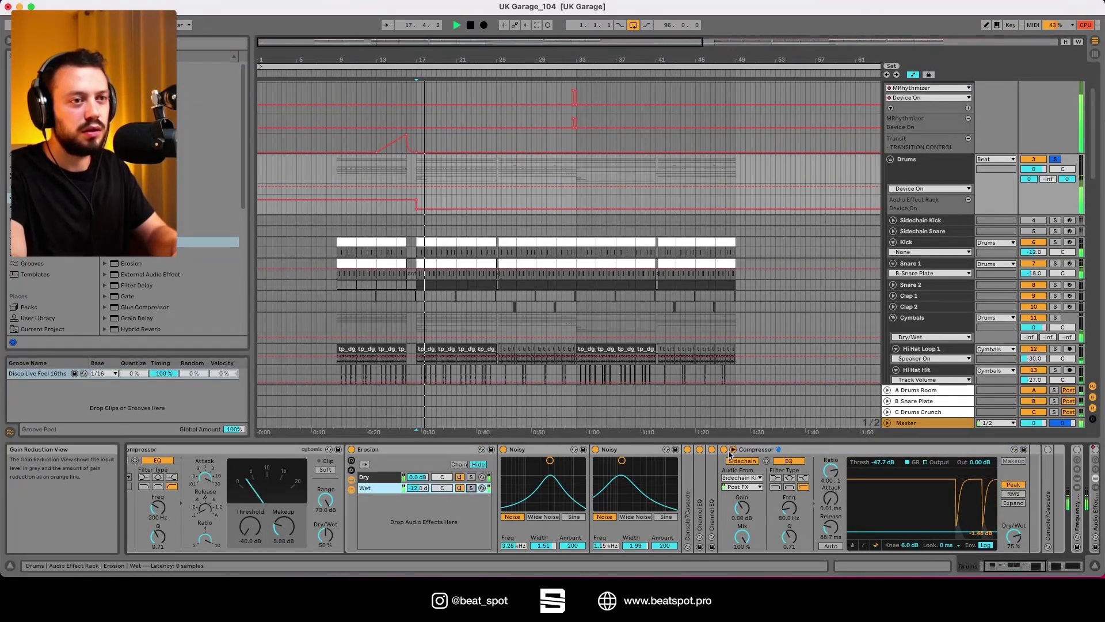
drag(1014, 535, 1014, 581)
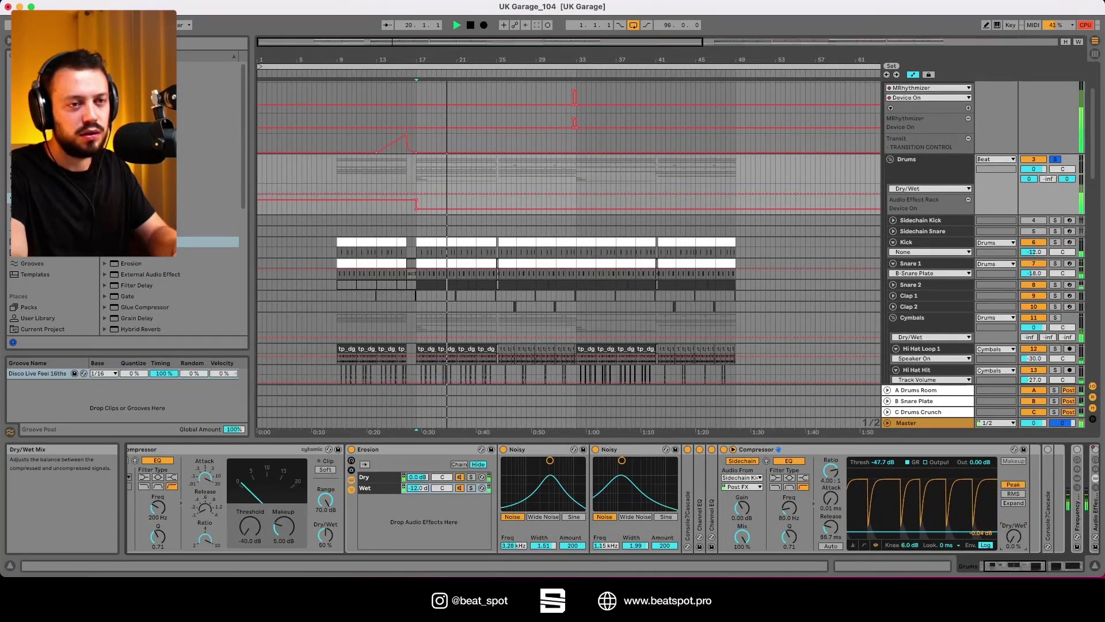
drag(1014, 536, 1014, 494)
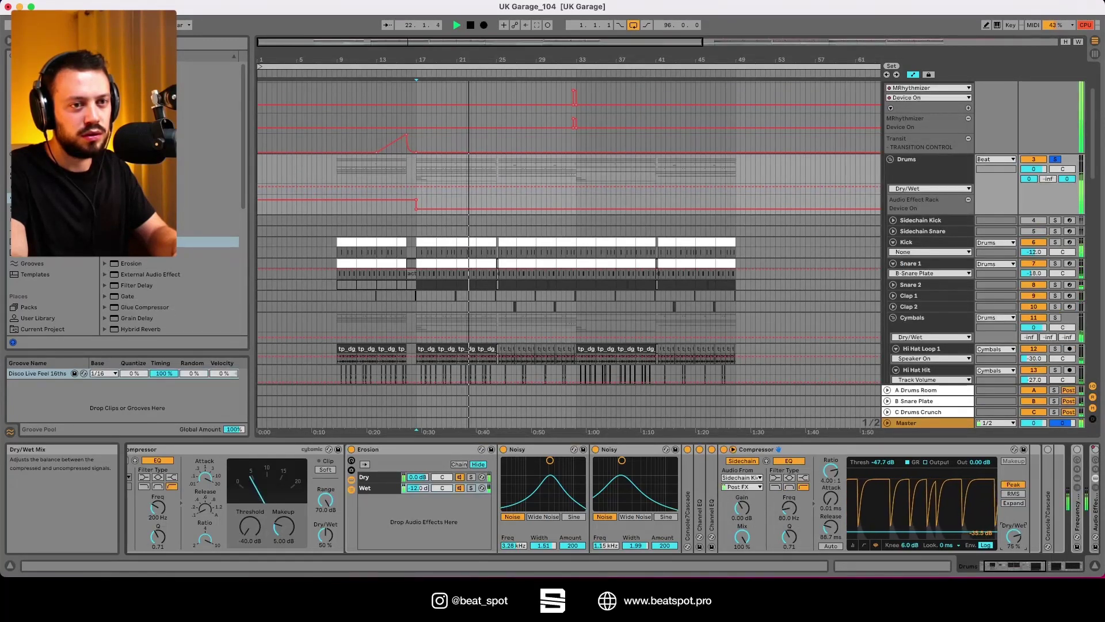
drag(1014, 535, 1013, 521)
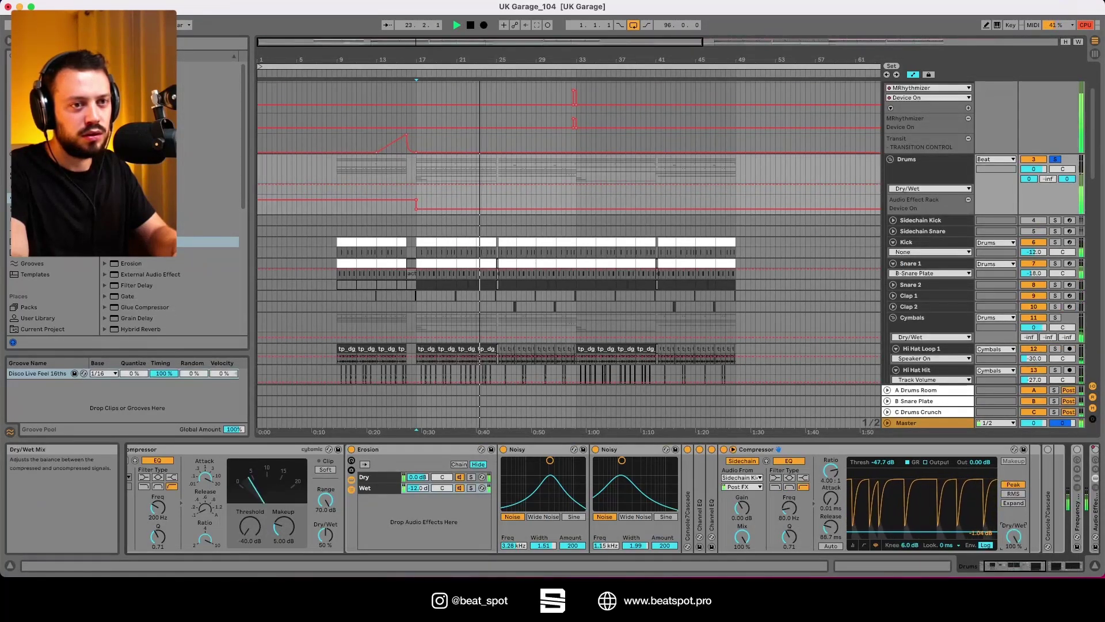